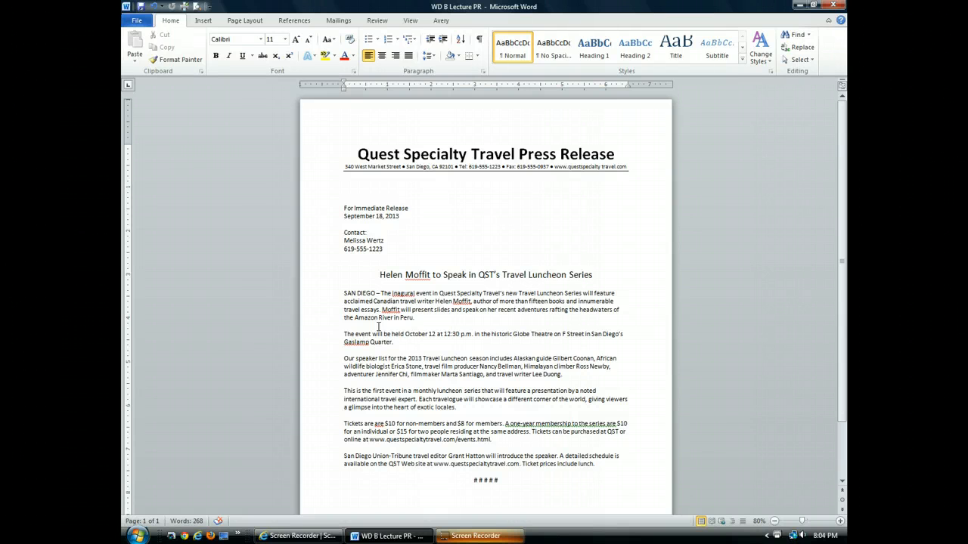
Open the Replace dialog with Search Options expanded and put the cursor in Find what
left_click(798, 48)
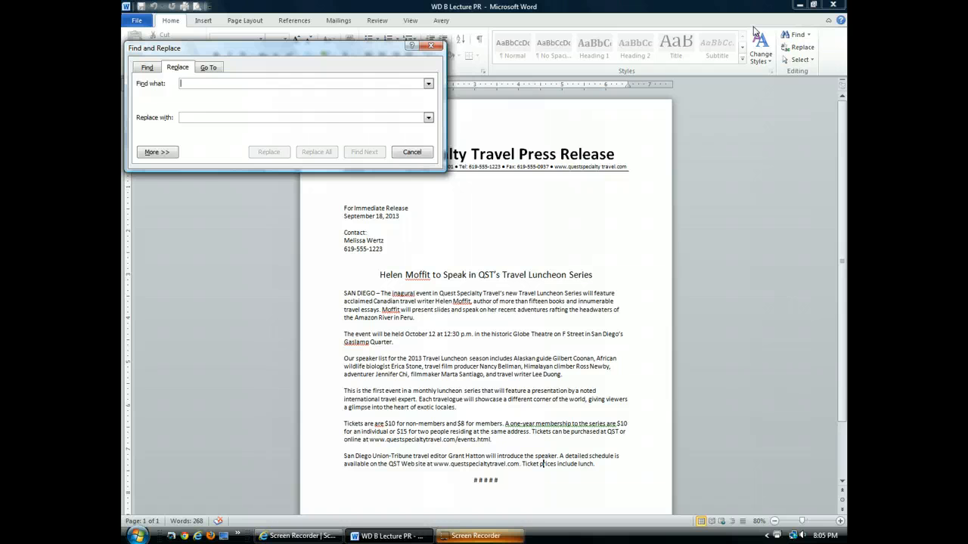
left_click(157, 152)
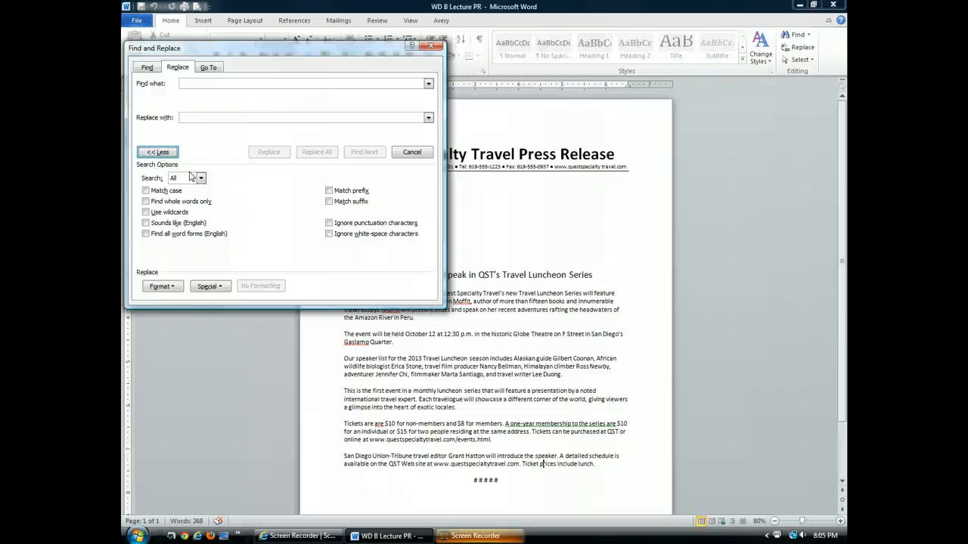
left_click(197, 84)
Set Find what to 'Luncheon' and Replace with to 'Lecture', with Match case on
type("L")
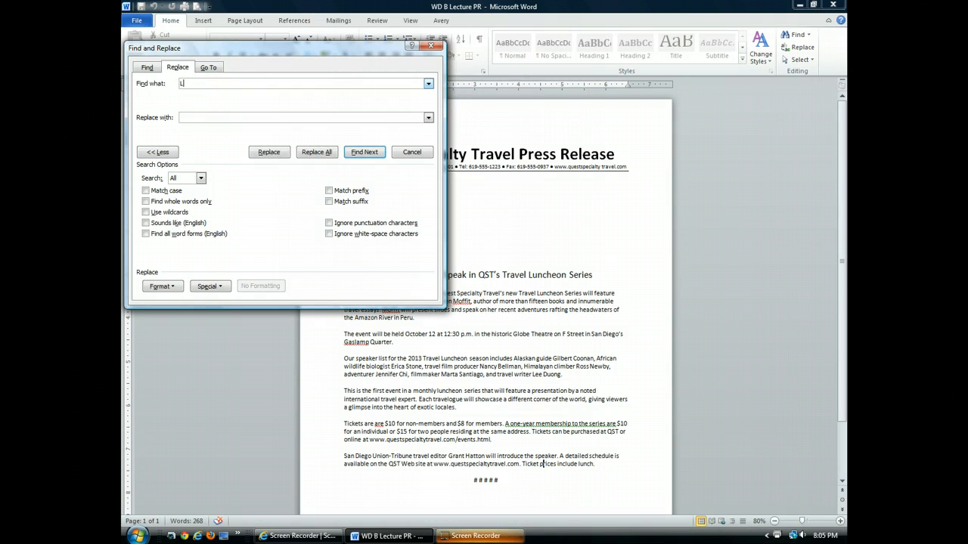
type("uncheon")
left_click(183, 115)
type("Lecture")
left_click(146, 191)
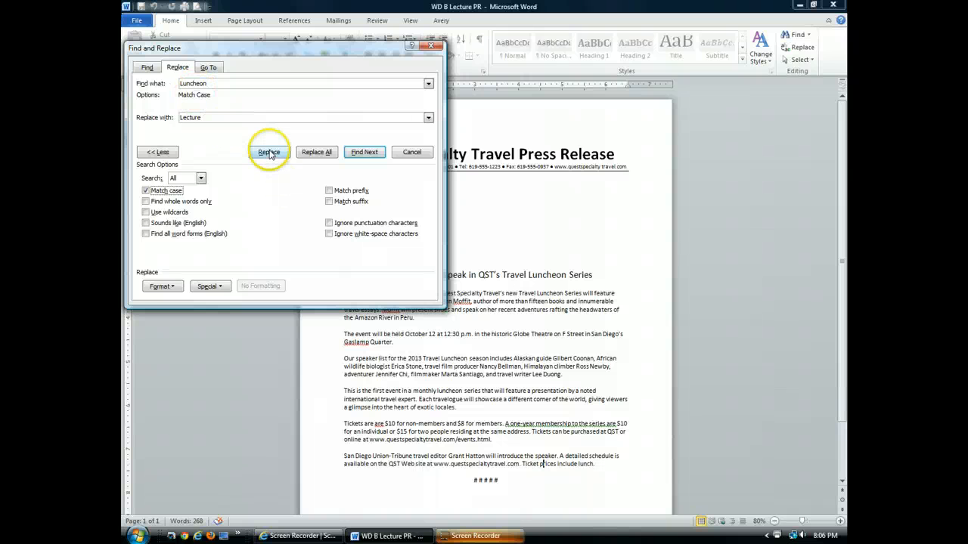
Replace each capitalized 'Luncheon' in the heading, opening paragraph and speaker list with 'Lecture'
left_click(367, 153)
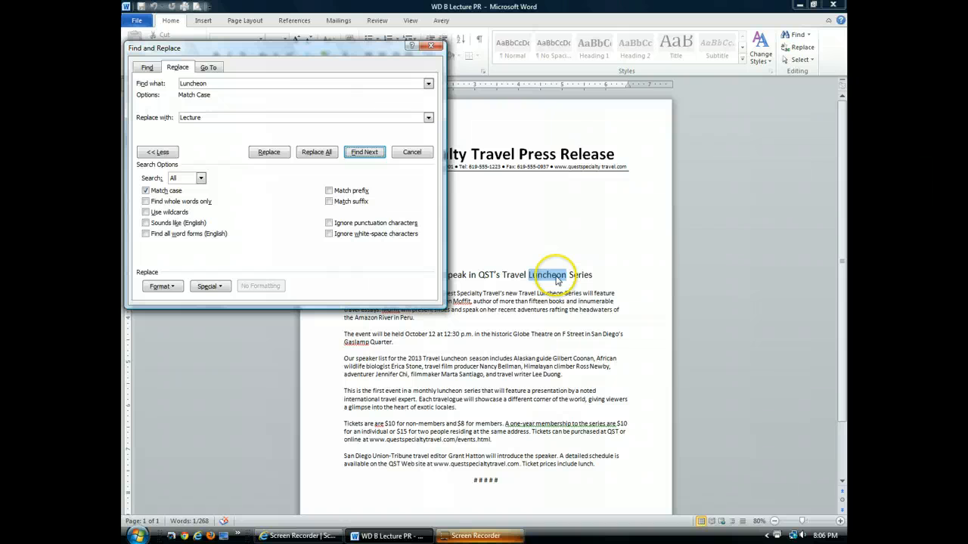
left_click(270, 156)
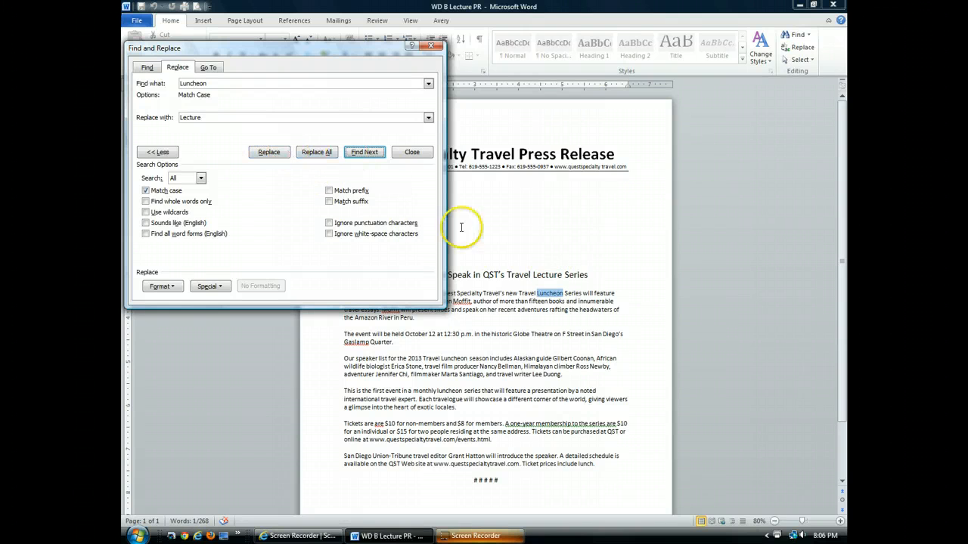
left_click(265, 161)
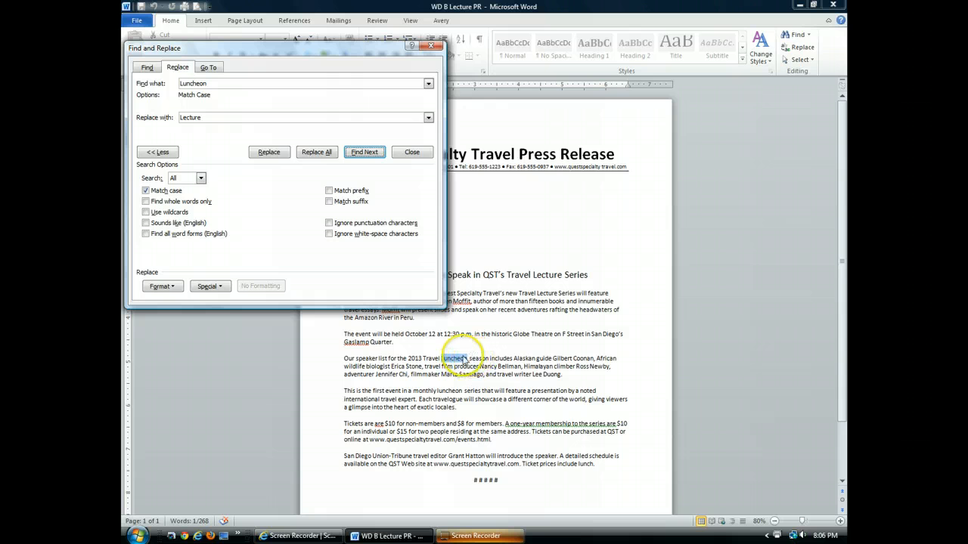
left_click(265, 154)
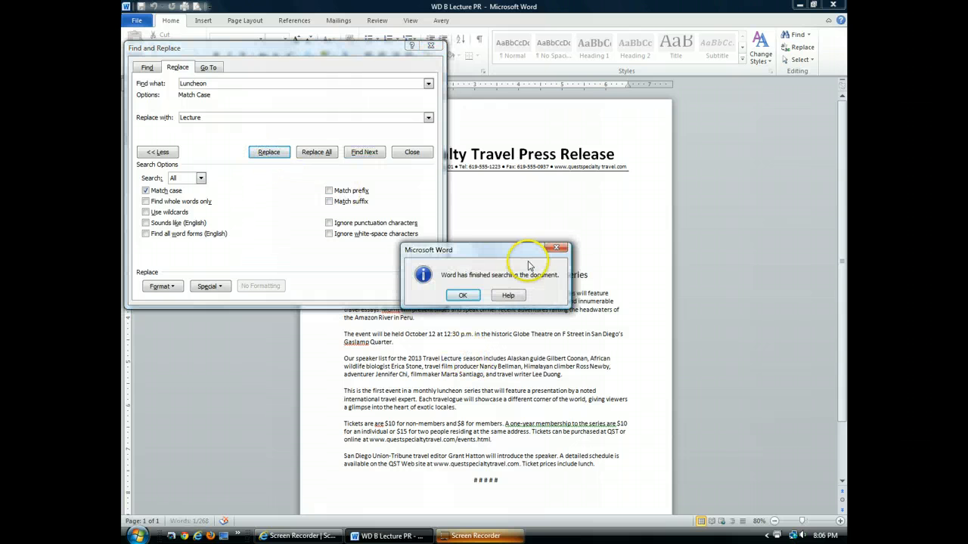
Dismiss the finished message, close Find and Replace, and scroll up to the 'Travel Lecture Series' heading
left_click(461, 294)
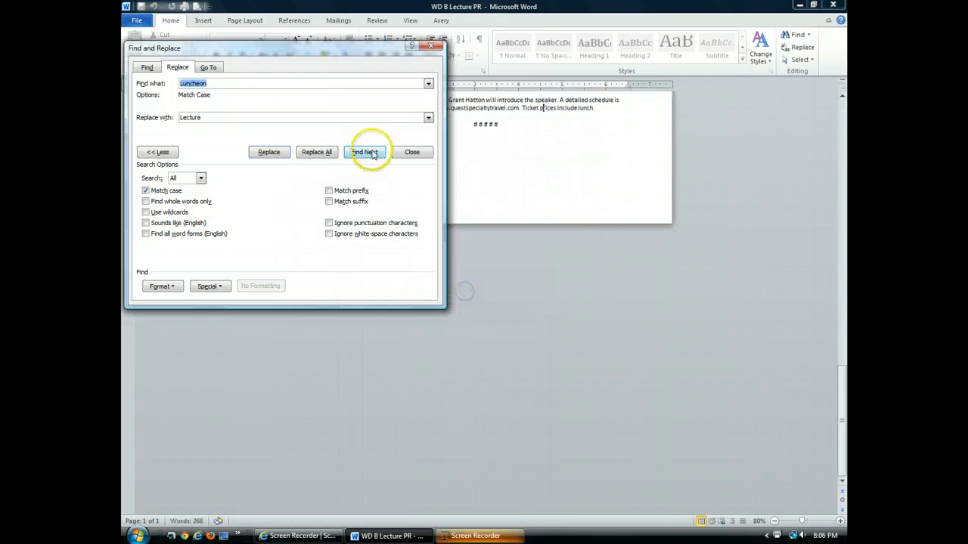
left_click(411, 153)
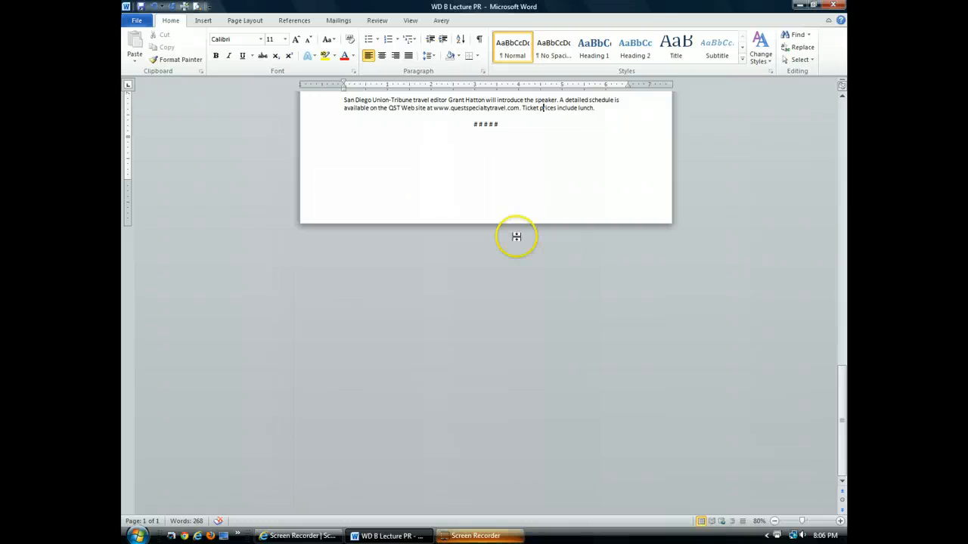
scroll(516, 237, "up", 3)
scroll(543, 280, "up", 4)
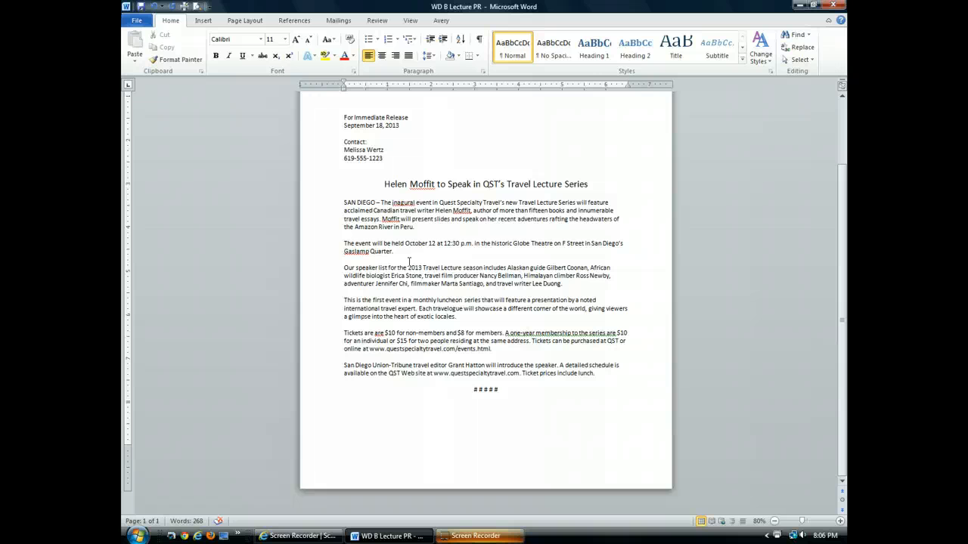
Reopen Replace with Match case cleared, searching lowercase 'luncheon' and replacing with 'lecture'
left_click(803, 48)
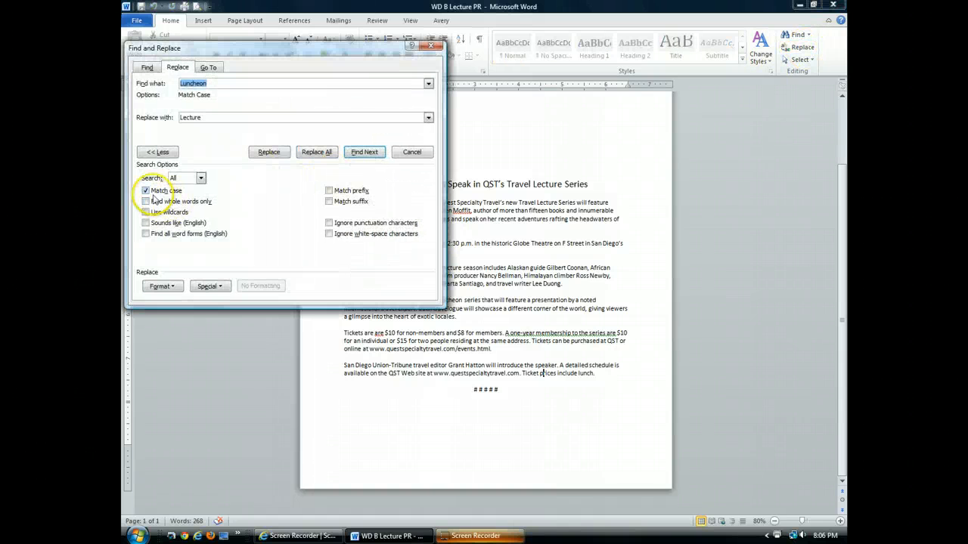
left_click(151, 193)
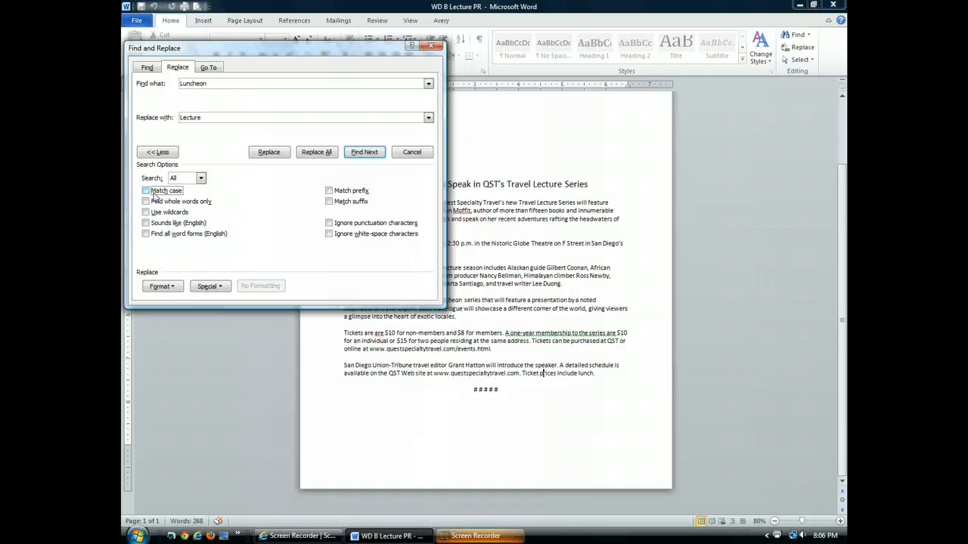
double_click(190, 86)
left_click(183, 83)
key("Delete")
key("Delete")
type("l")
left_click(181, 118)
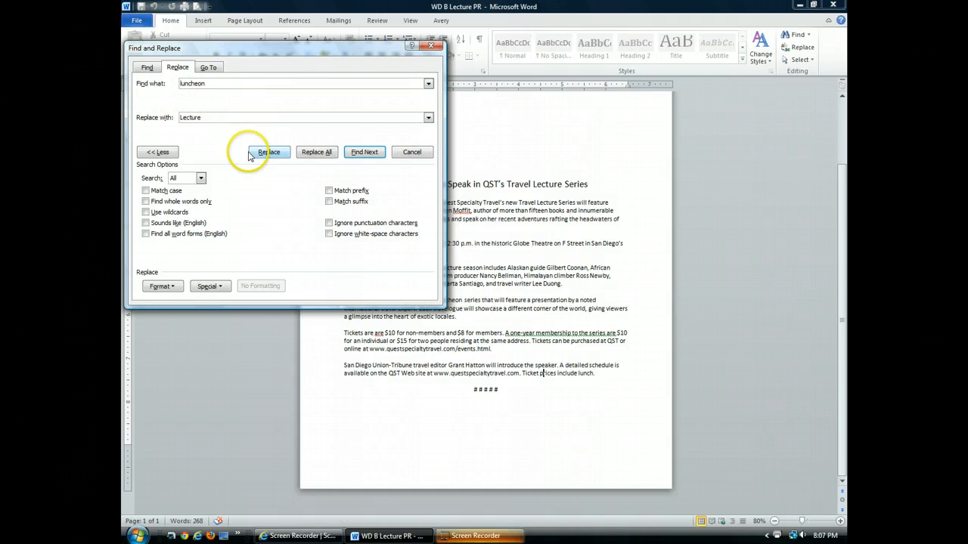
key("Delete")
type("l")
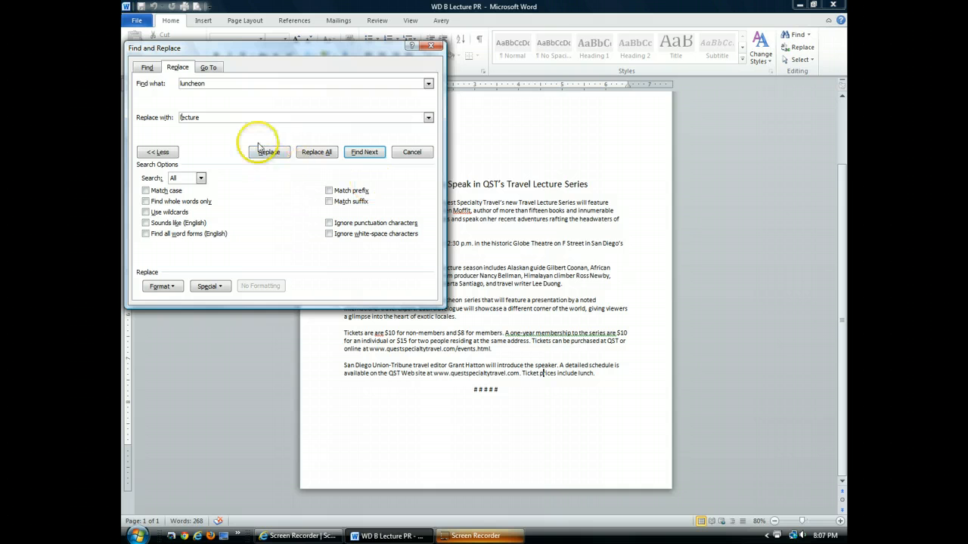
Replace the lowercase 'luncheon' in the monthly series paragraph with 'lecture'
left_click(367, 154)
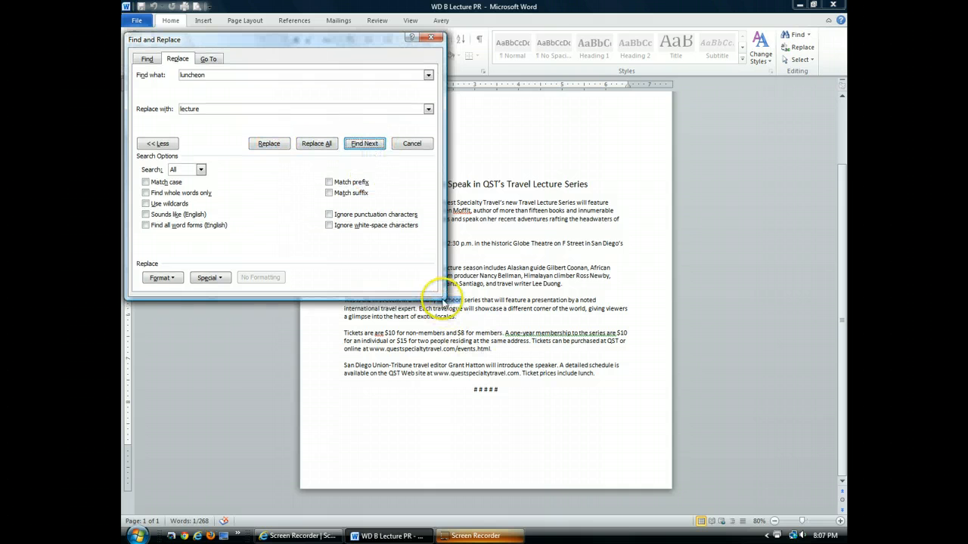
left_click_drag(393, 45, 766, 161)
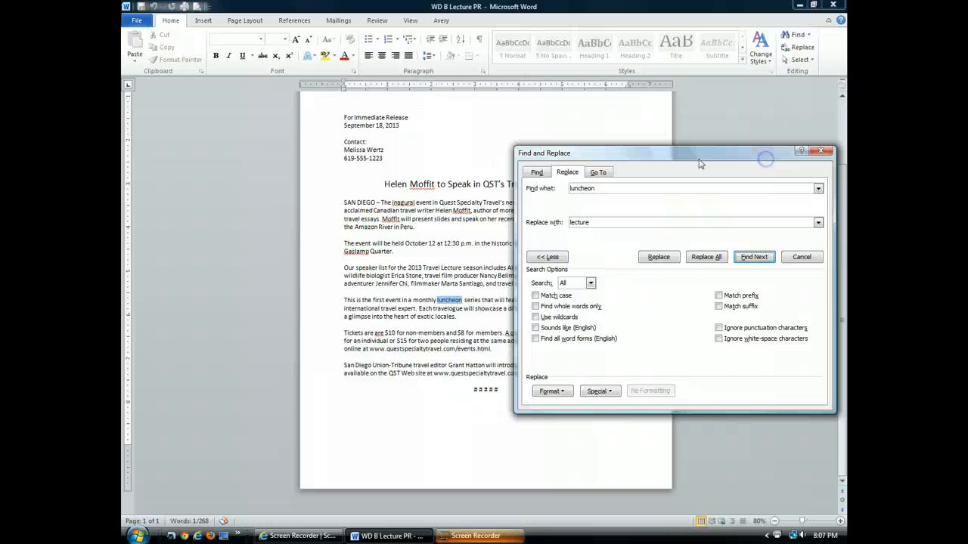
left_click(659, 257)
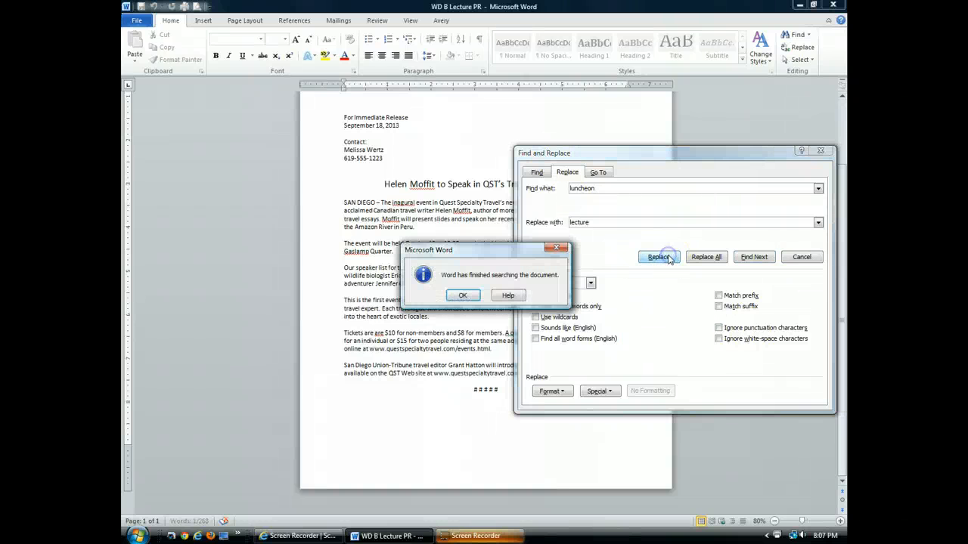
left_click(465, 295)
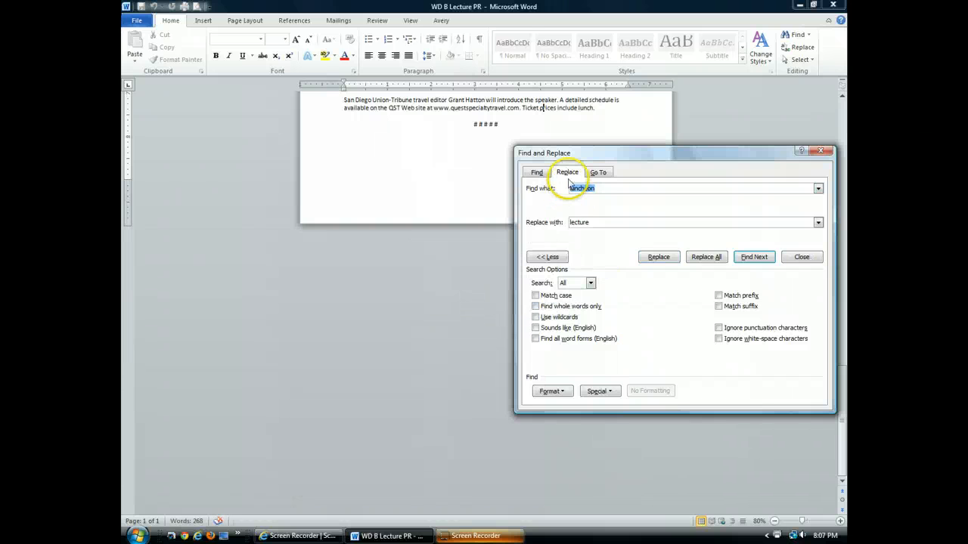
Close Find and Replace and scroll up to review the whole press release
left_click(801, 257)
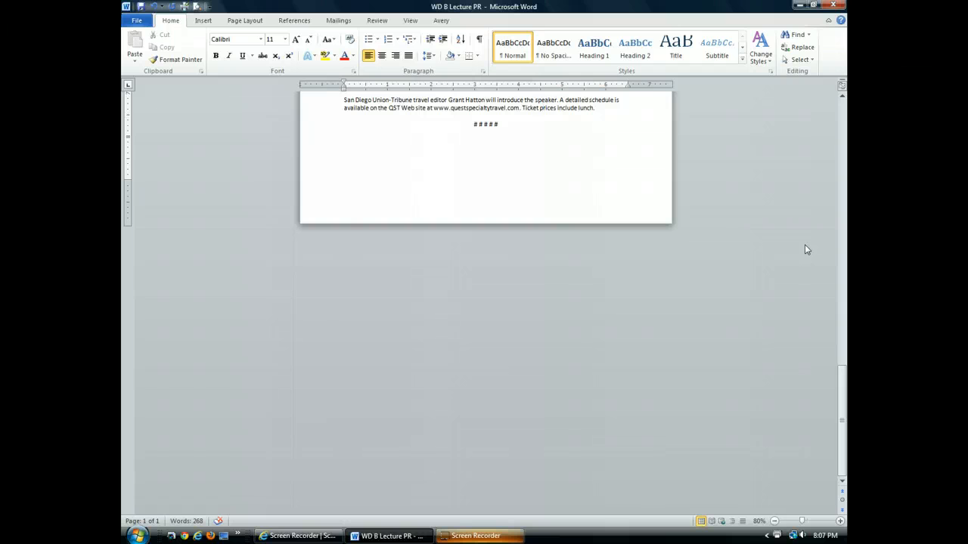
scroll(542, 211, "up", 5)
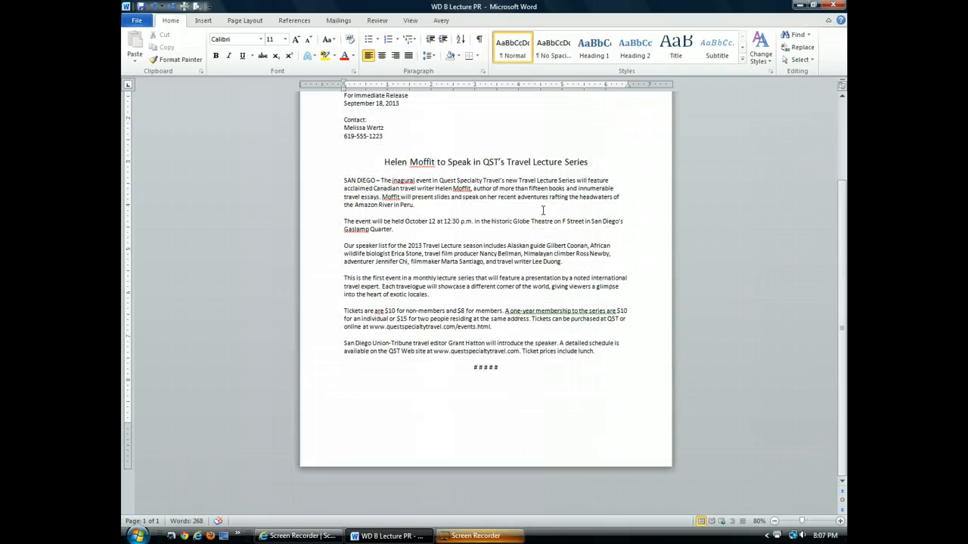
scroll(542, 211, "up", 3)
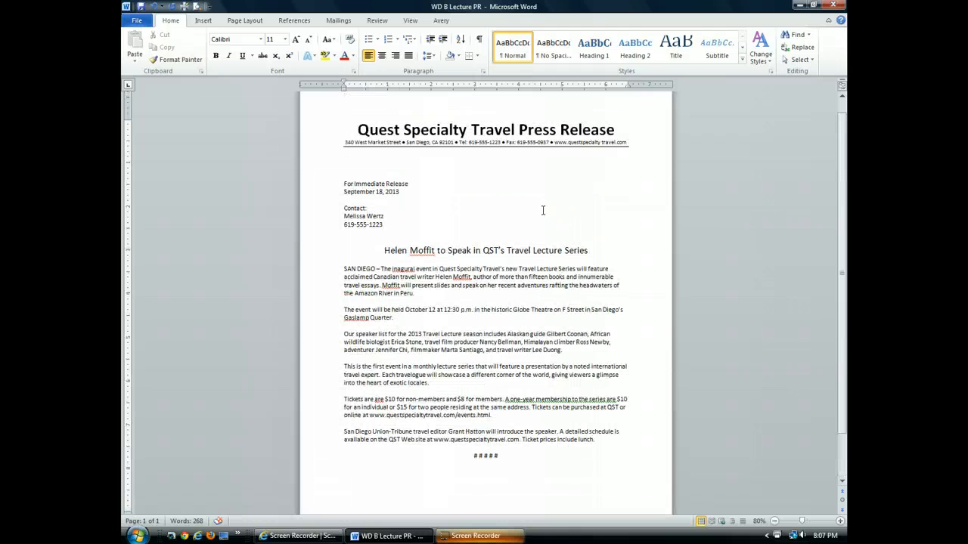